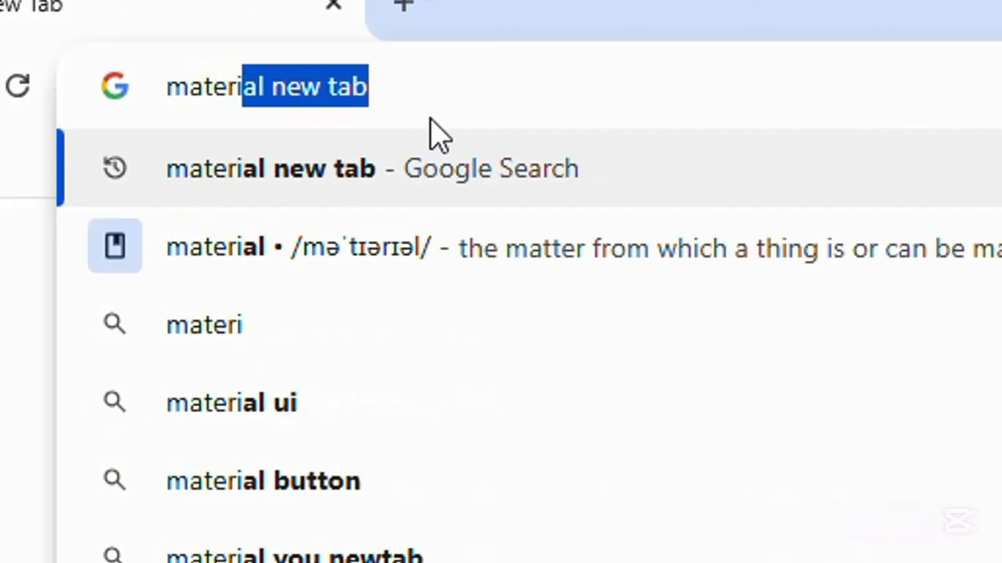
Step: Search the web for "material new tab"
{"action": "type", "text": "a"}
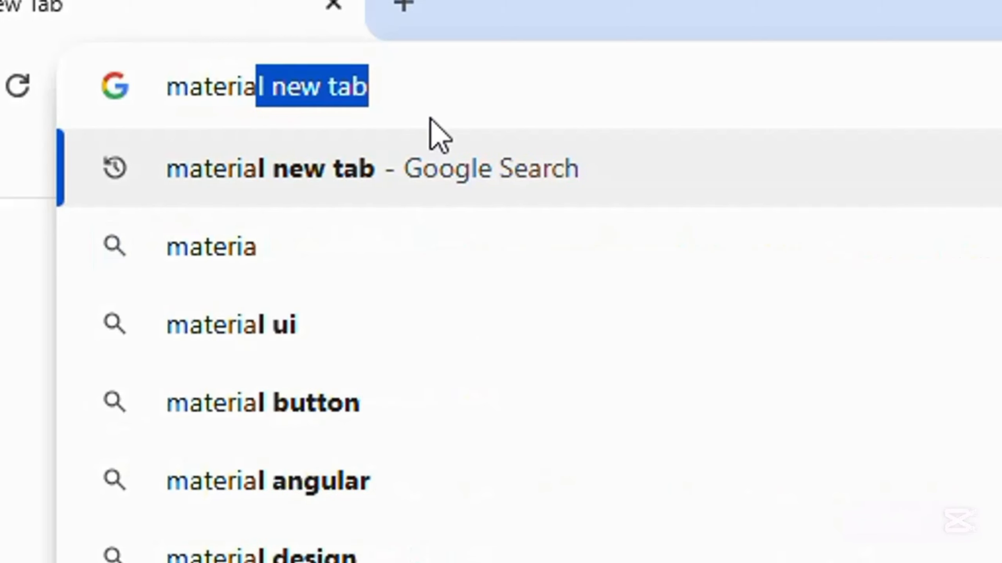
{"action": "type", "text": "l"}
{"action": "left_click", "coordinate": [411, 94]}
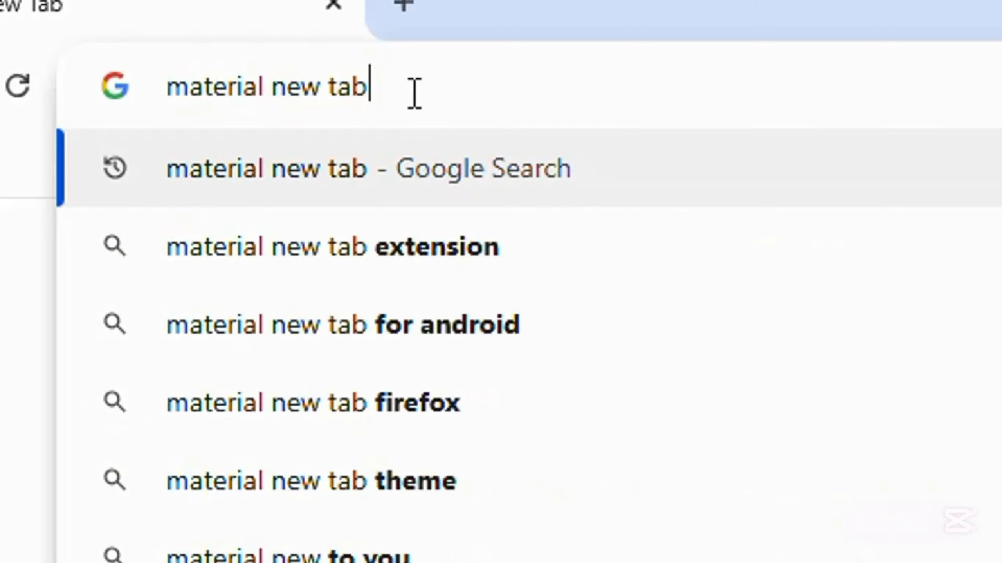
{"action": "left_click_drag", "start_coordinate": [168, 89], "coordinate": [378, 98]}
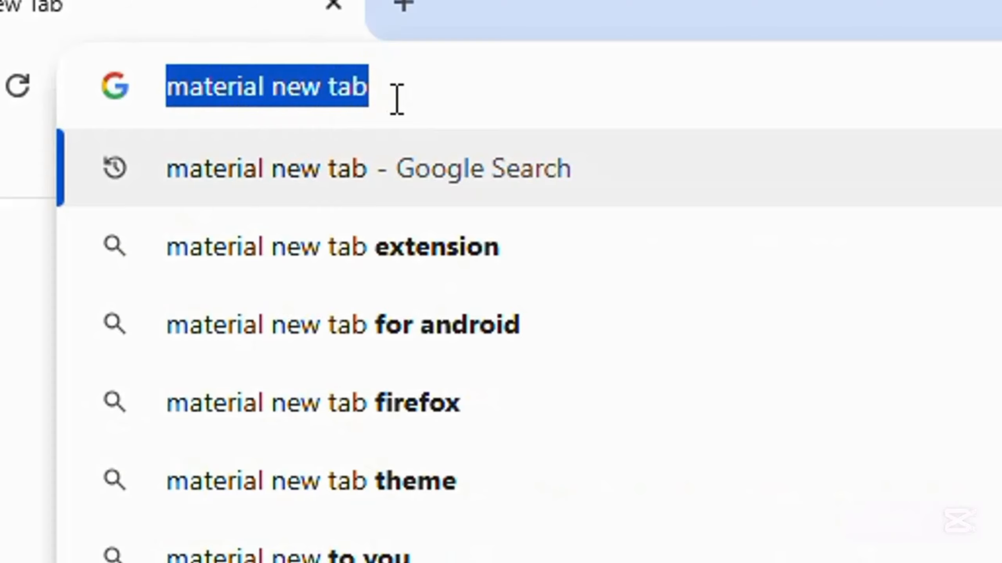
{"action": "left_click", "coordinate": [389, 94]}
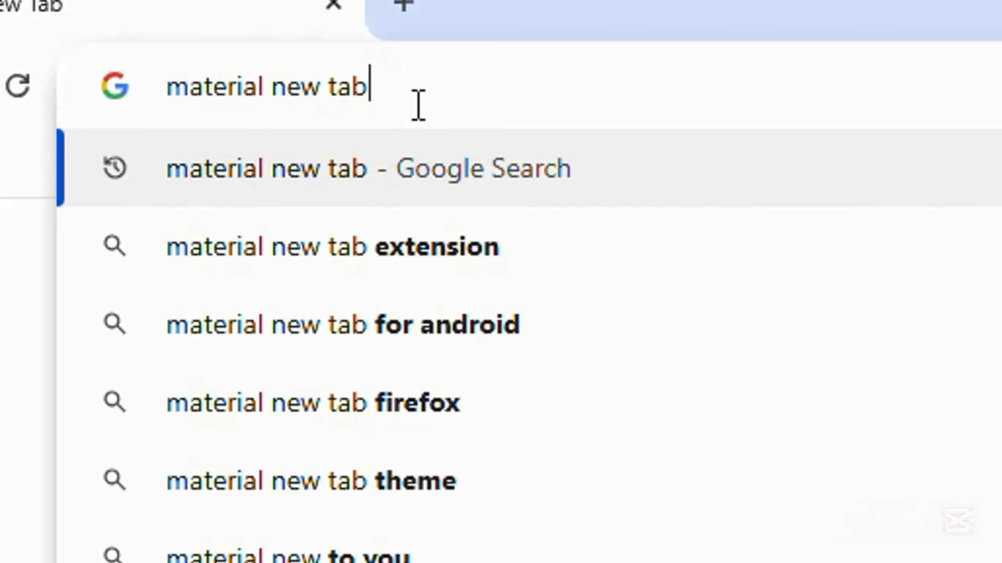
{"action": "key", "text": "Return"}
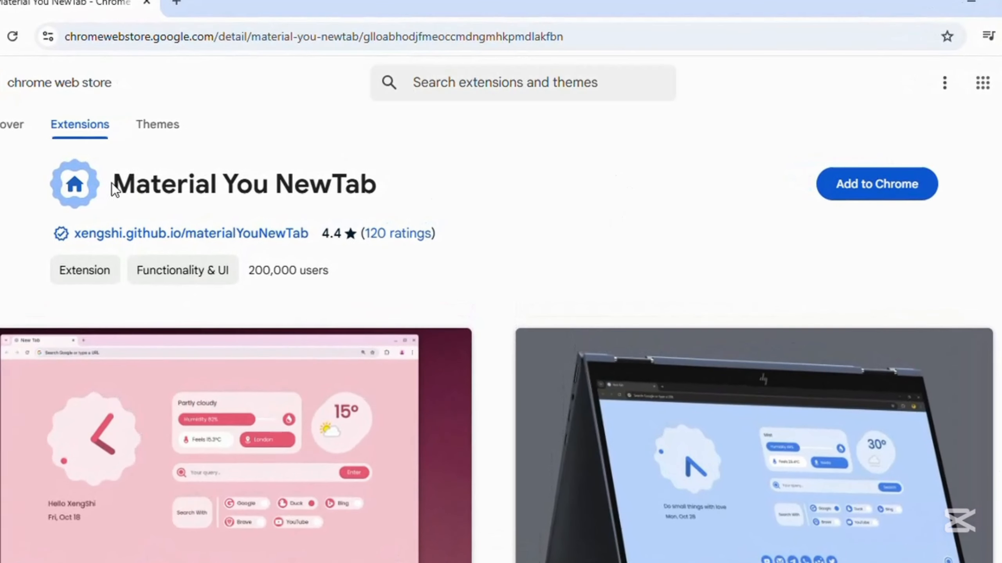
Step: Examine the Material You NewTab extension's name and preview screenshots on its store page
{"action": "left_click_drag", "start_coordinate": [159, 180], "coordinate": [383, 187]}
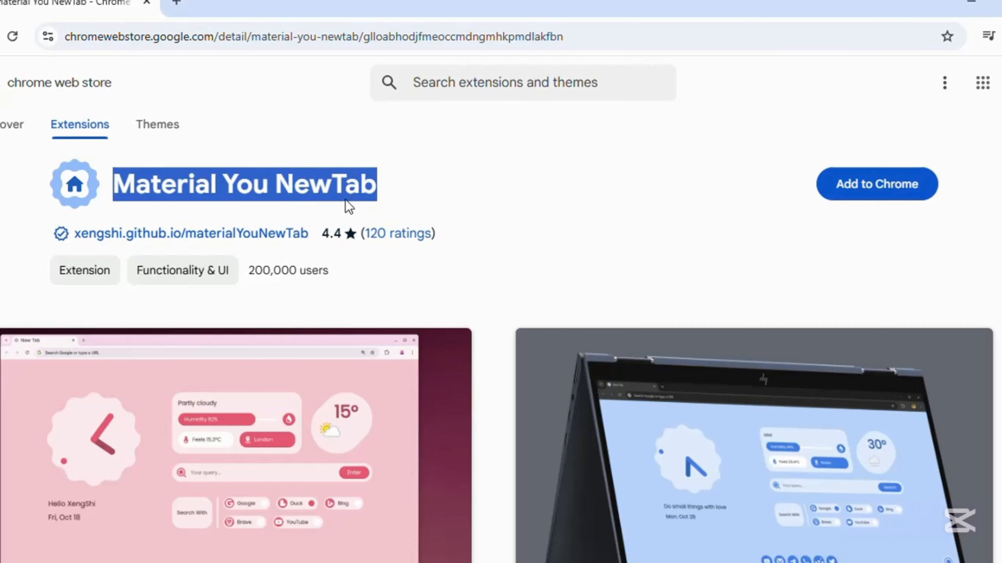
{"action": "left_click", "coordinate": [473, 193]}
{"action": "scroll", "coordinate": [498, 221], "scroll_direction": "down", "scroll_amount": 1}
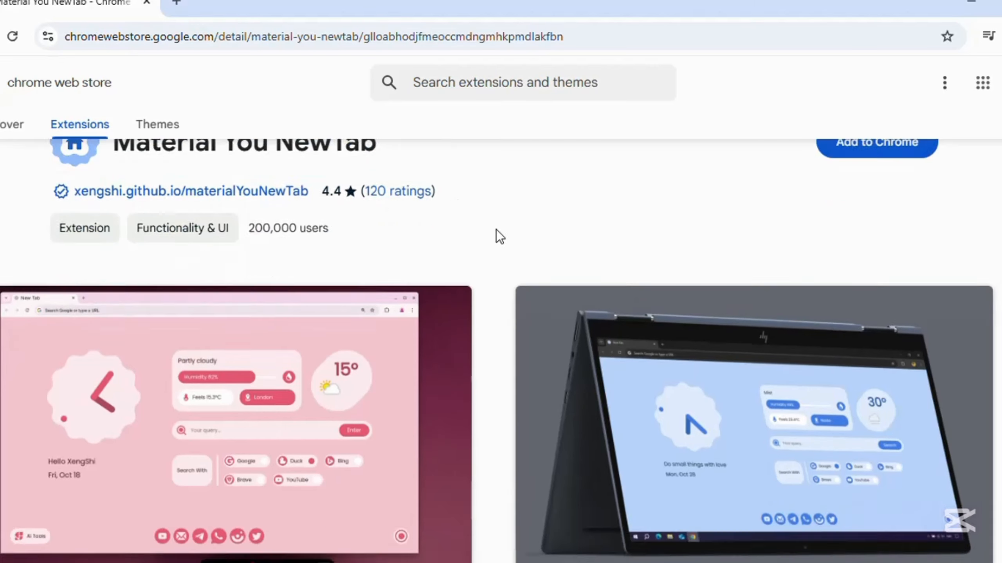
{"action": "scroll", "coordinate": [469, 258], "scroll_direction": "down", "scroll_amount": 5}
{"action": "scroll", "coordinate": [342, 313], "scroll_direction": "up", "scroll_amount": 2}
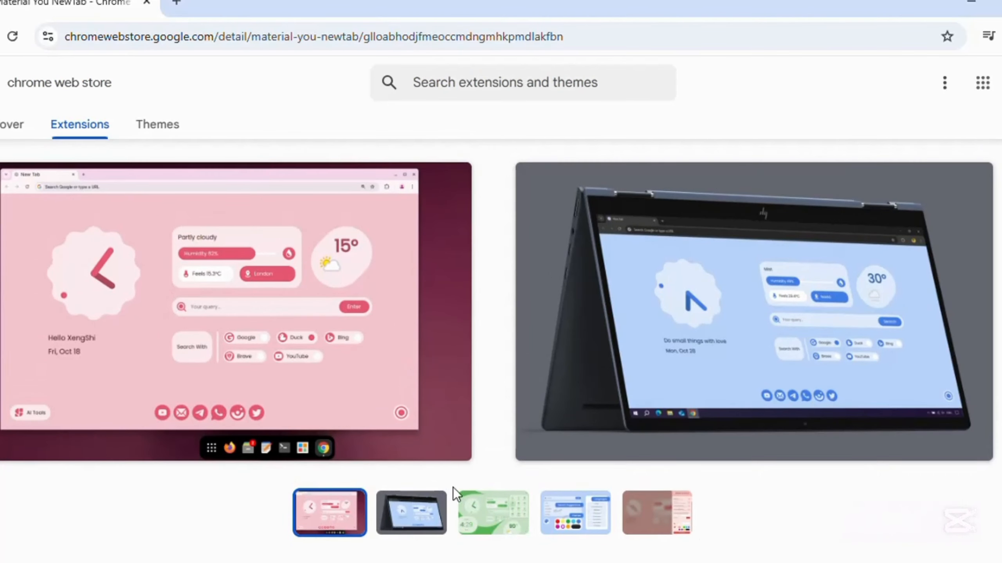
{"action": "left_click", "coordinate": [474, 503]}
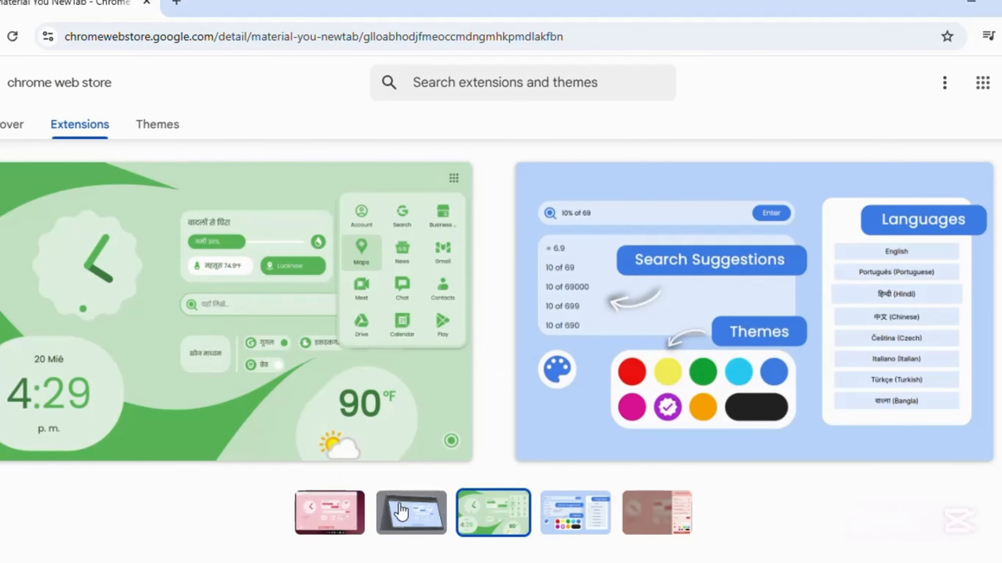
{"action": "left_click", "coordinate": [351, 517]}
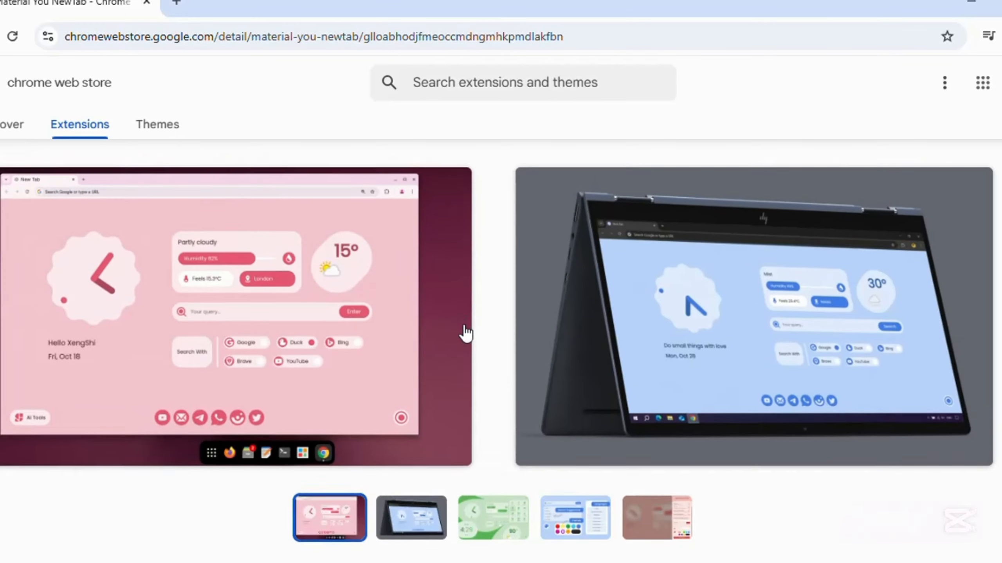
{"action": "scroll", "coordinate": [488, 278], "scroll_direction": "up", "scroll_amount": 4}
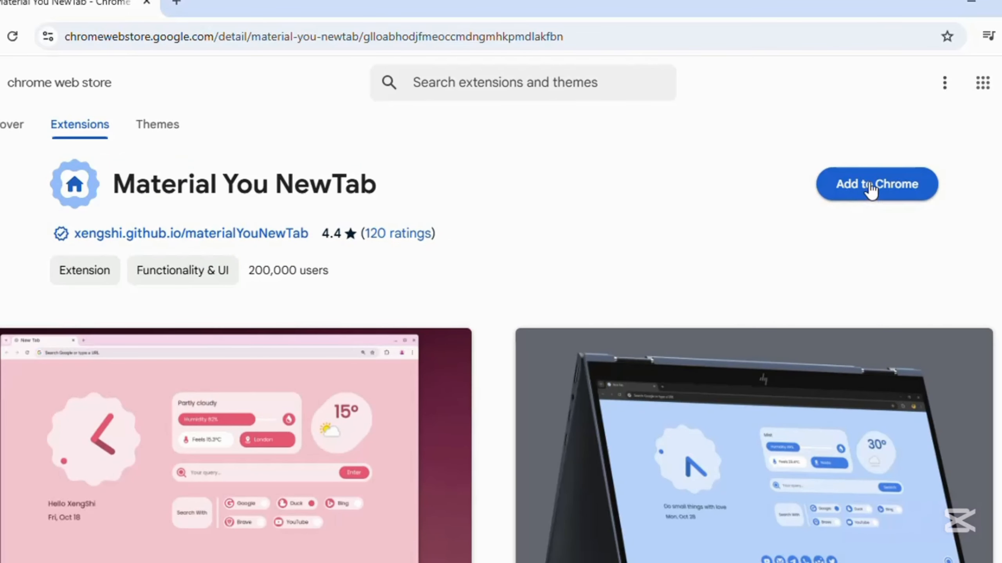
Step: Add the Material You NewTab extension to Chrome, confirm the installation and dismiss its notification
{"action": "left_click", "coordinate": [878, 193]}
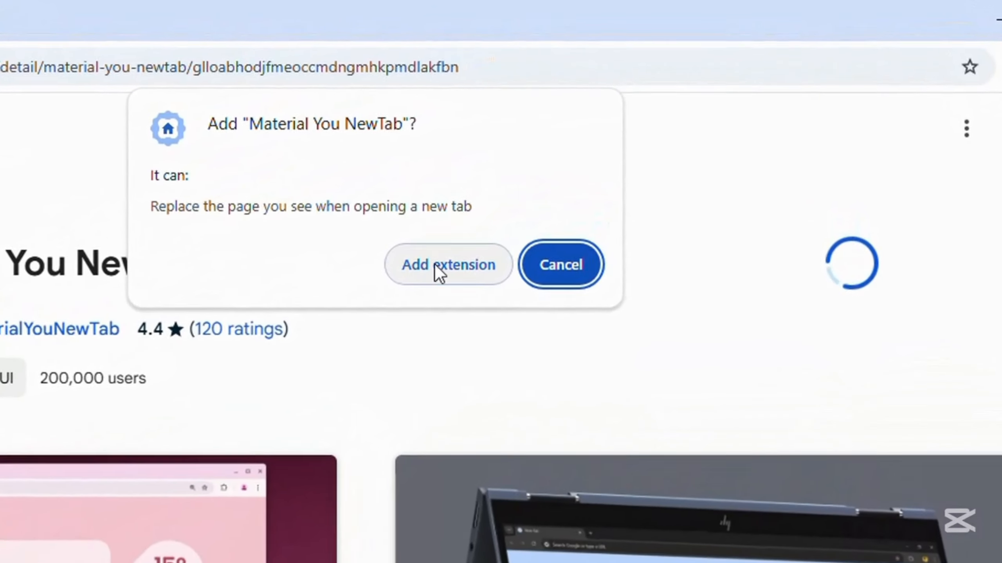
{"action": "left_click", "coordinate": [442, 281]}
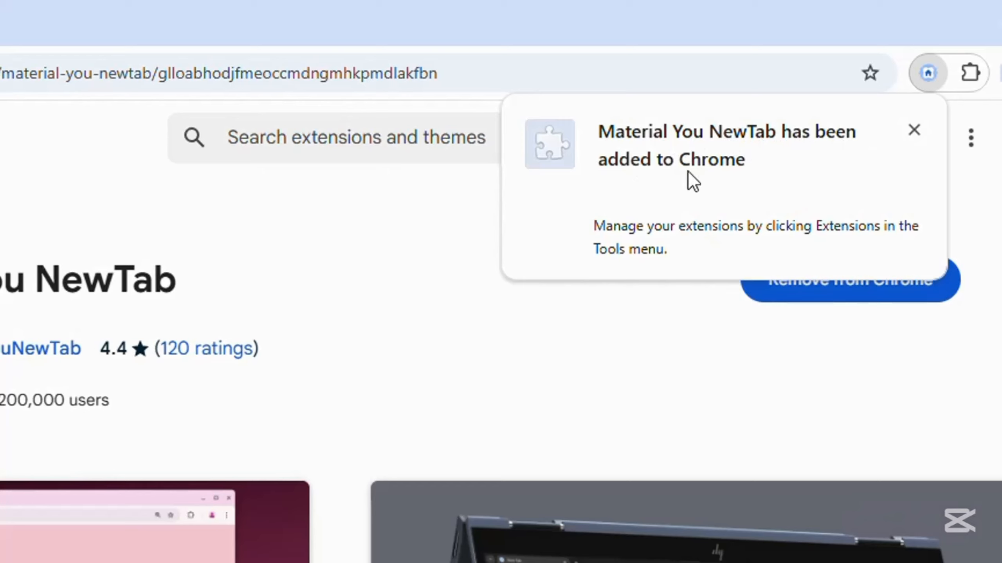
{"action": "left_click", "coordinate": [918, 127]}
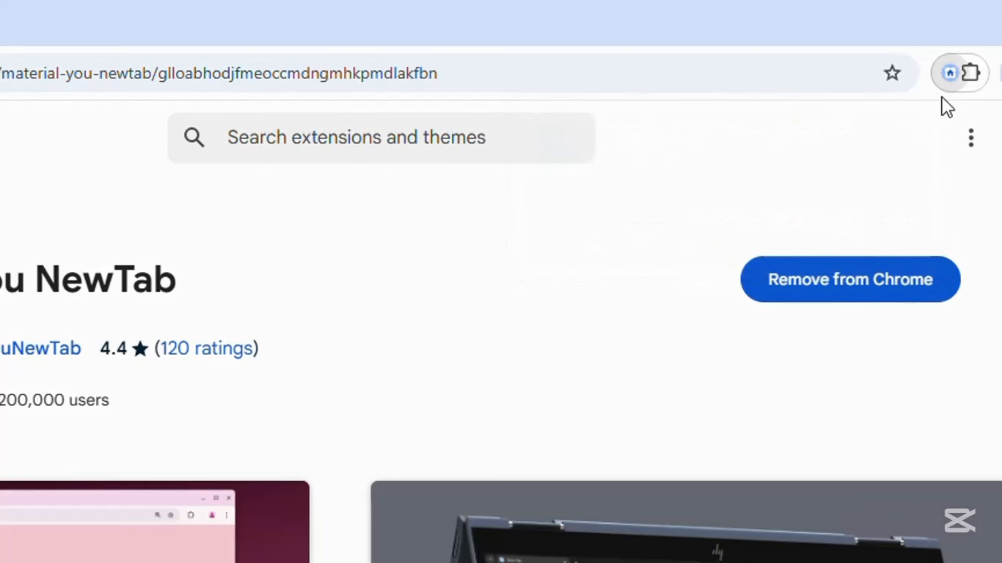
{"action": "left_click", "coordinate": [964, 76]}
{"action": "left_click", "coordinate": [801, 263]}
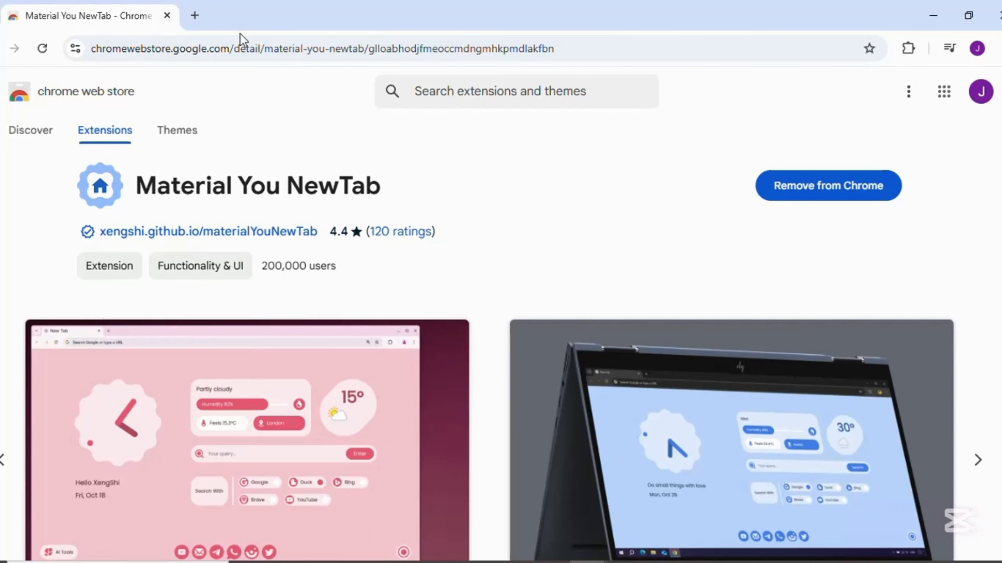
Step: Open a new tab, keep the extension's page as the new tab page and close the web store tab
{"action": "left_click", "coordinate": [195, 16]}
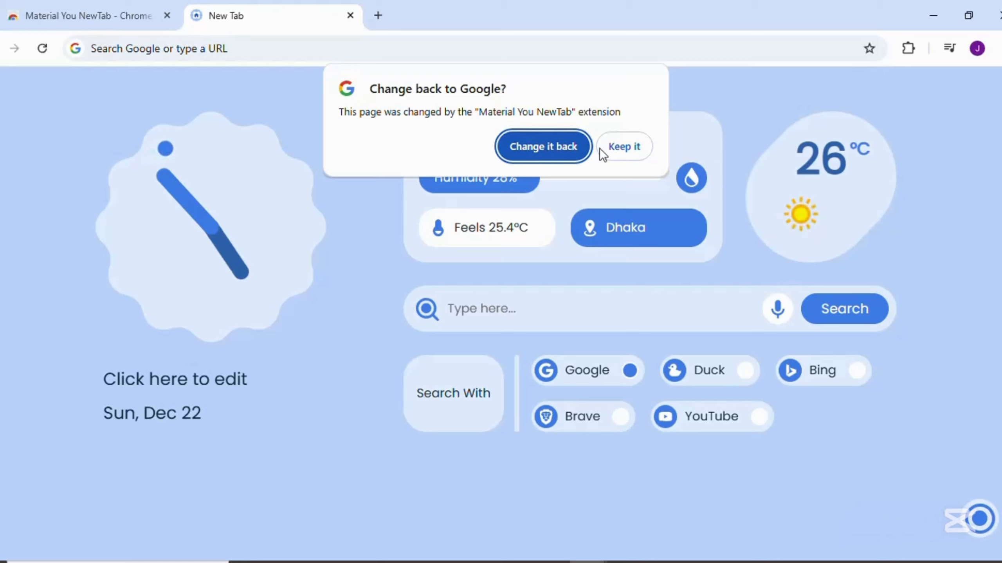
{"action": "left_click", "coordinate": [623, 147]}
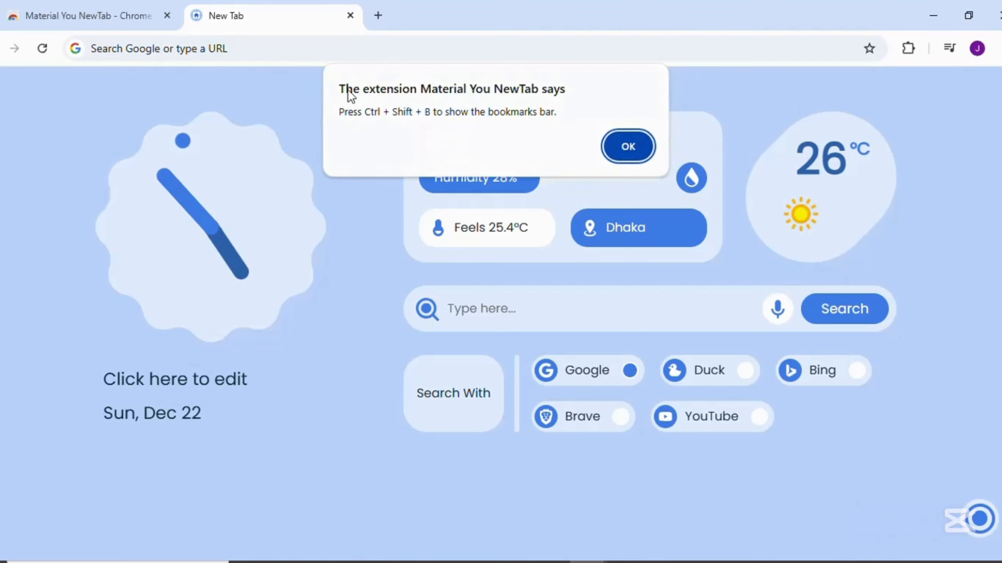
{"action": "left_click", "coordinate": [627, 149]}
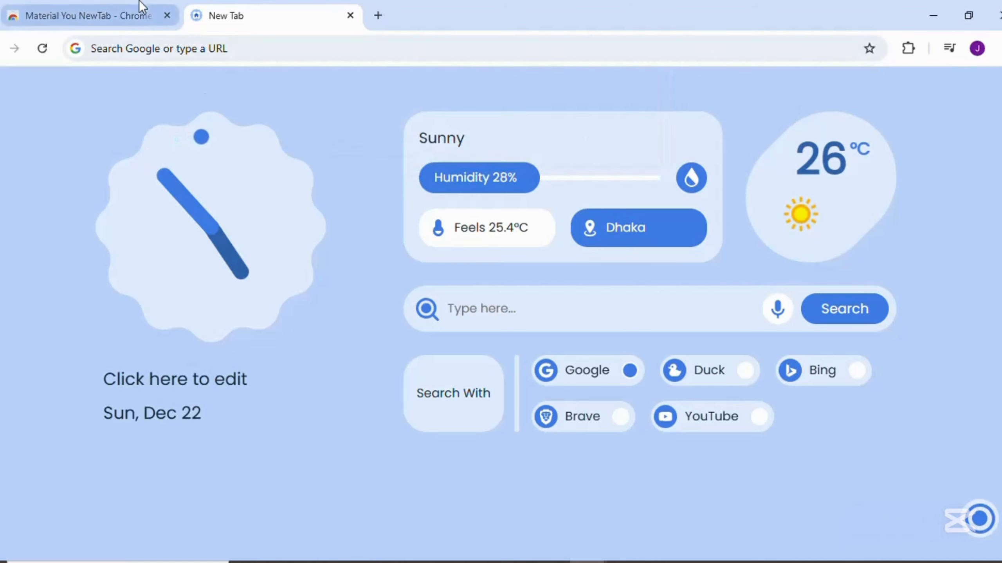
{"action": "left_click", "coordinate": [167, 16]}
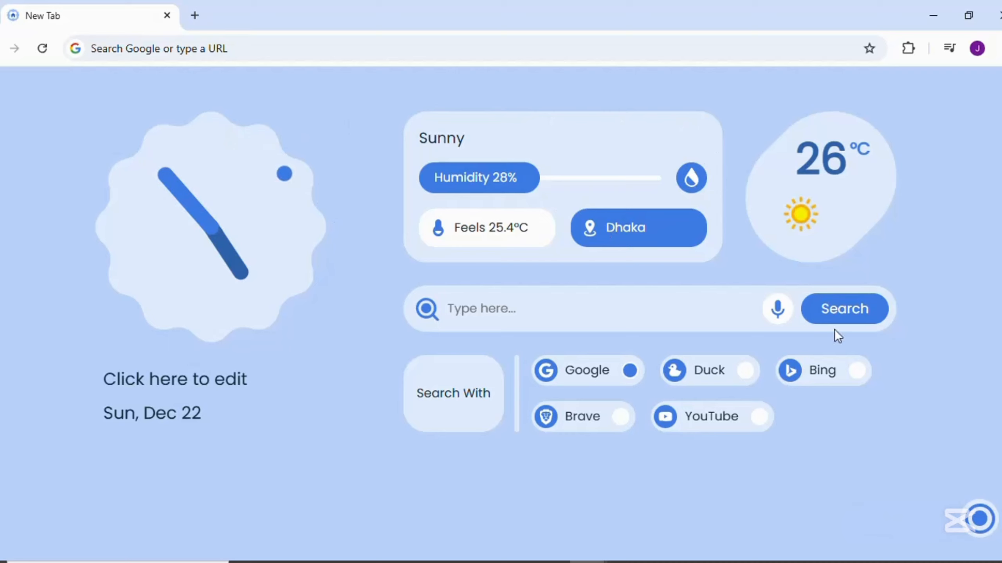
Step: Turn on saved Shortcuts in the new tab page's settings, and try Adaptive Icon Shapes before switching it back off
{"action": "left_click", "coordinate": [503, 314]}
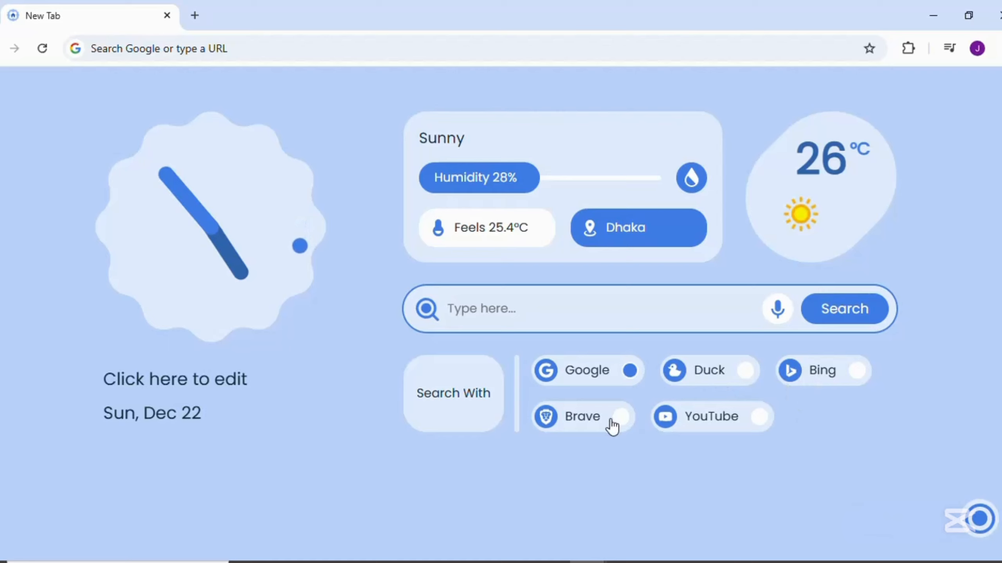
{"action": "left_click", "coordinate": [980, 518]}
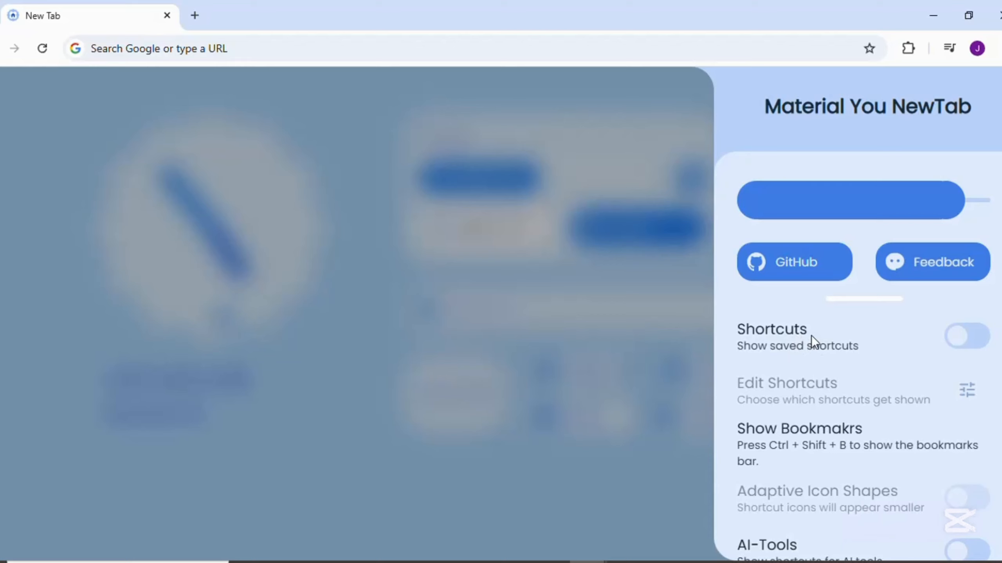
{"action": "left_click", "coordinate": [960, 338]}
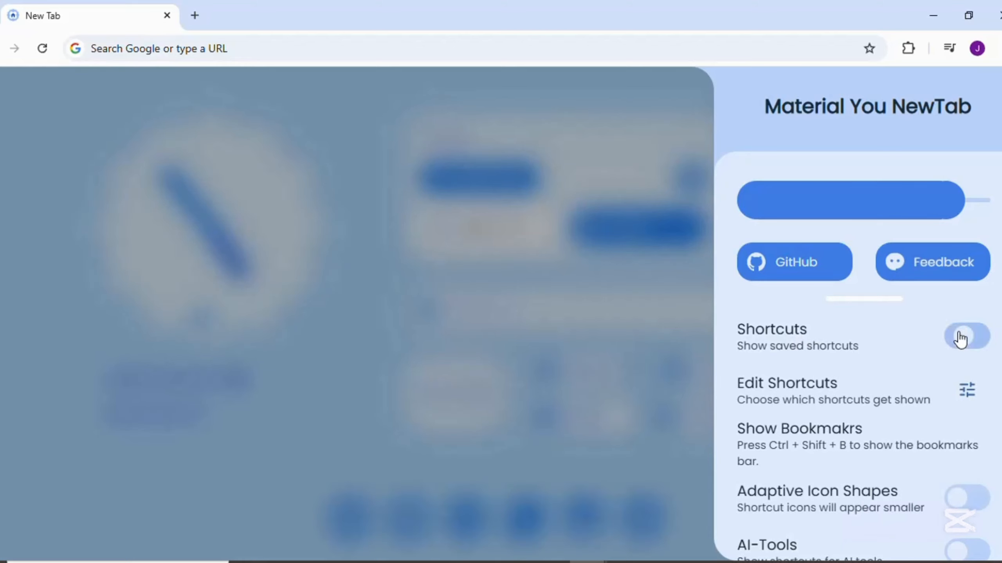
{"action": "scroll", "coordinate": [910, 412], "scroll_direction": "down", "scroll_amount": 2}
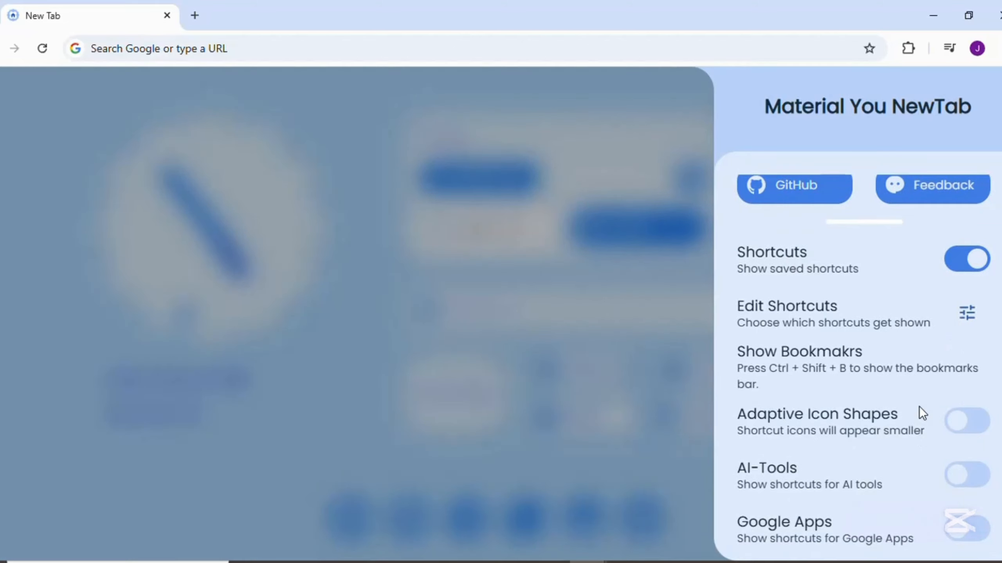
{"action": "scroll", "coordinate": [966, 426], "scroll_direction": "down", "scroll_amount": 2}
{"action": "left_click", "coordinate": [977, 354]}
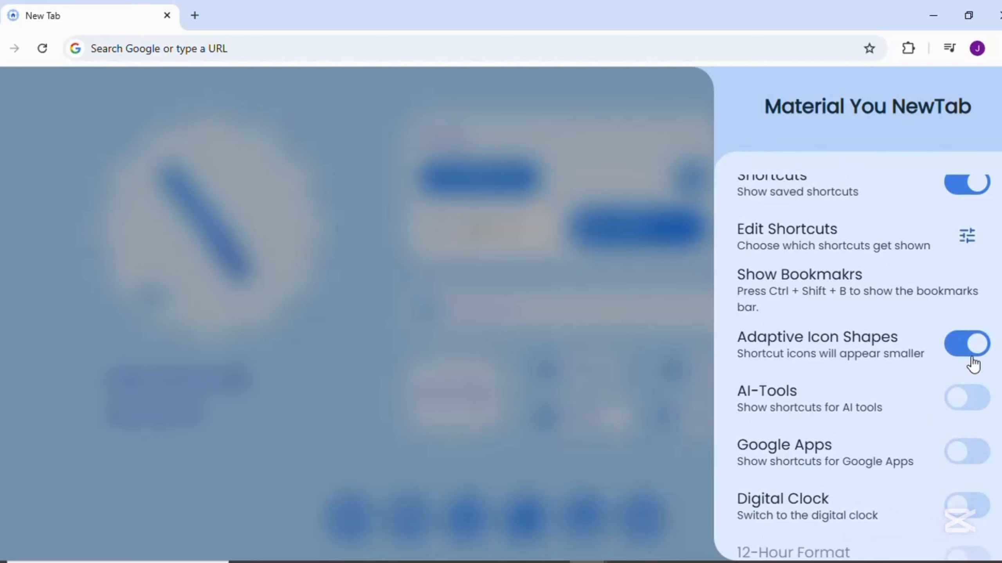
{"action": "left_click", "coordinate": [972, 346]}
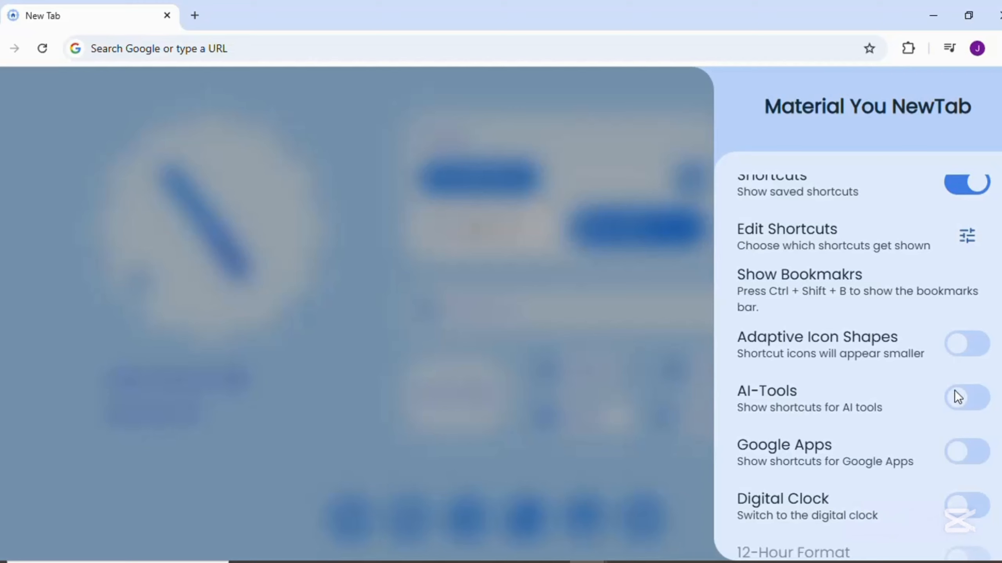
Step: Turn on the AI-Tools and Google Apps shortcuts and close the settings
{"action": "left_click", "coordinate": [957, 407]}
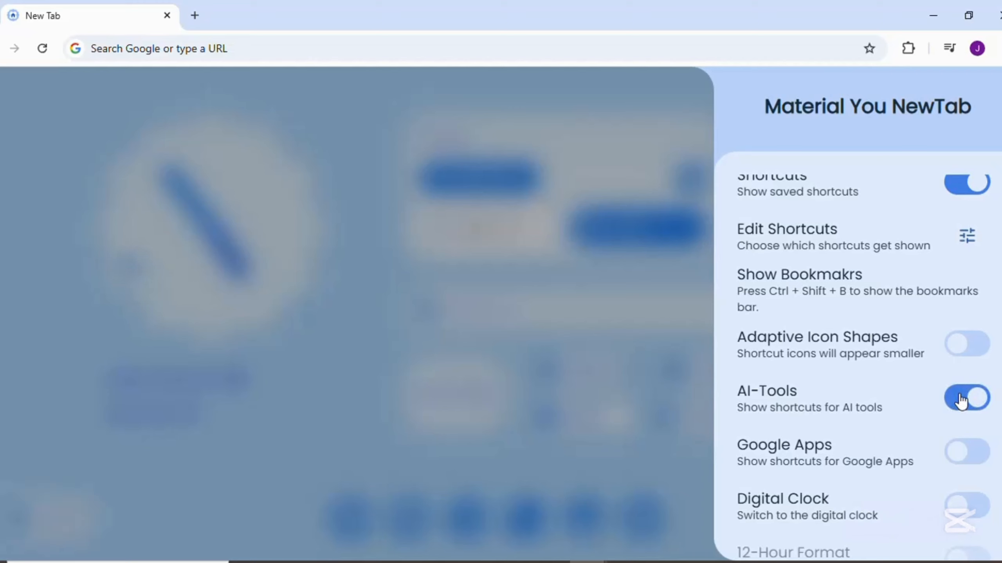
{"action": "scroll", "coordinate": [960, 406], "scroll_direction": "down", "scroll_amount": 4}
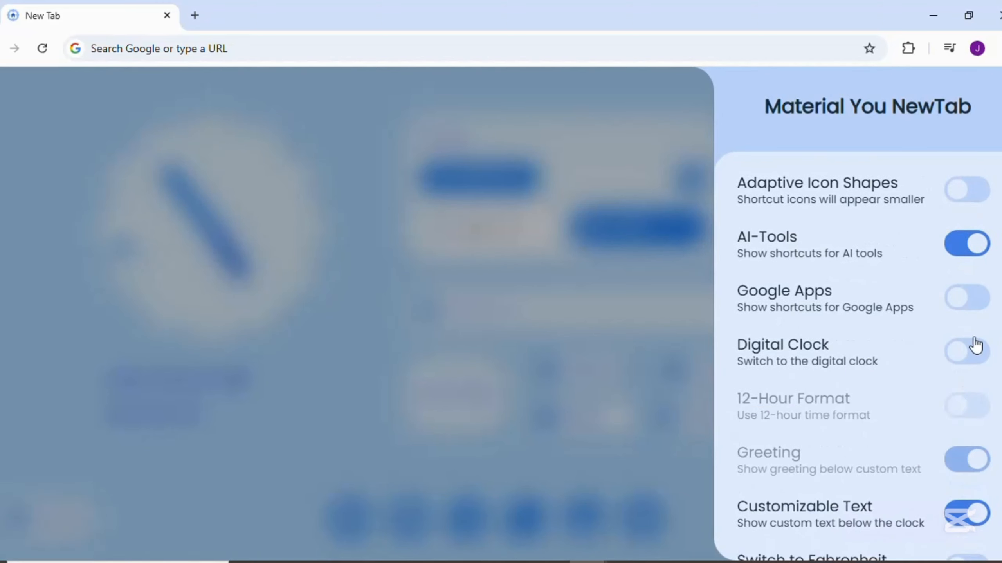
{"action": "left_click", "coordinate": [967, 307]}
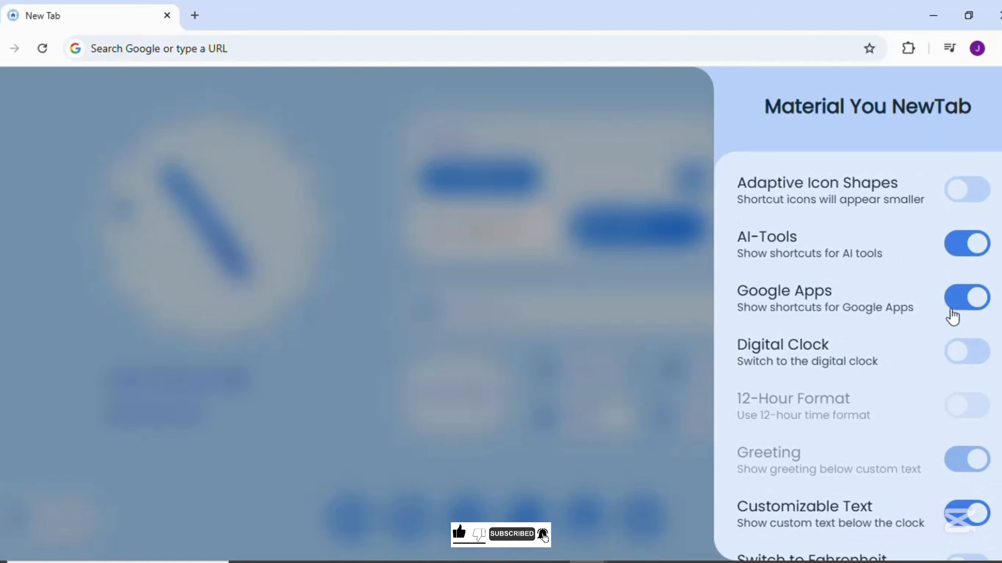
{"action": "left_click", "coordinate": [581, 315]}
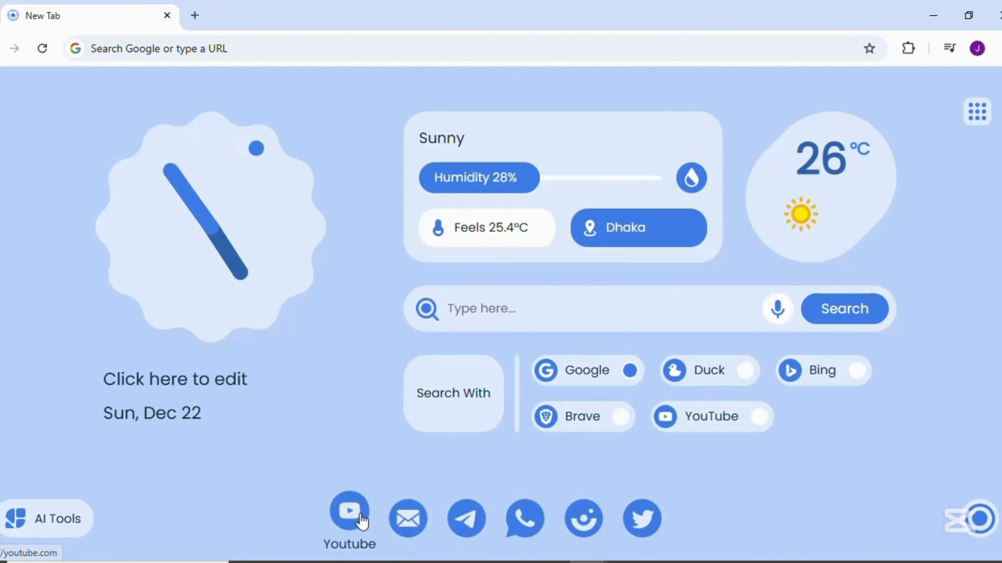
Step: Examine the AI Tools and Google Apps shortcut lists, and open another new tab to view the customized page
{"action": "left_click", "coordinate": [41, 518]}
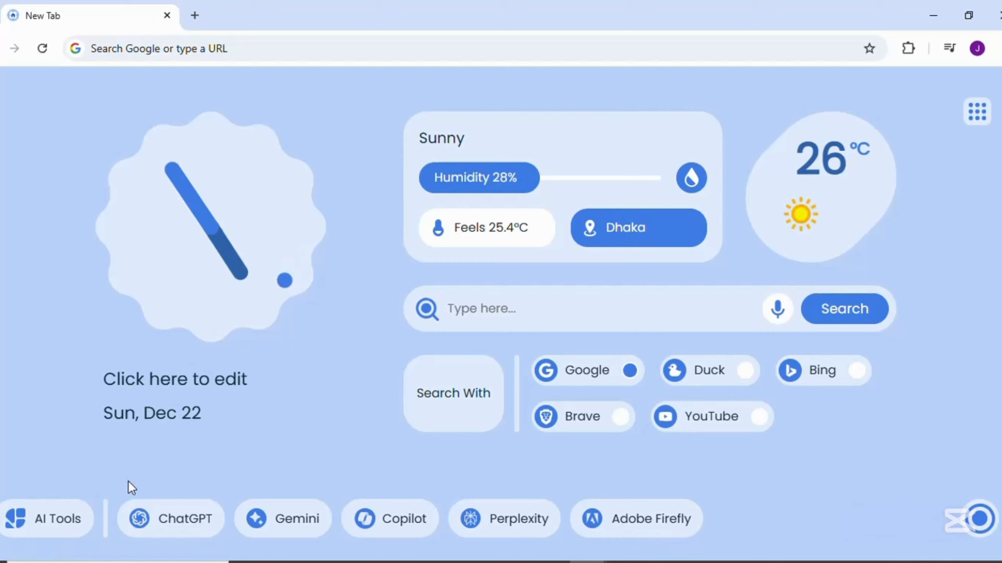
{"action": "left_click", "coordinate": [67, 524]}
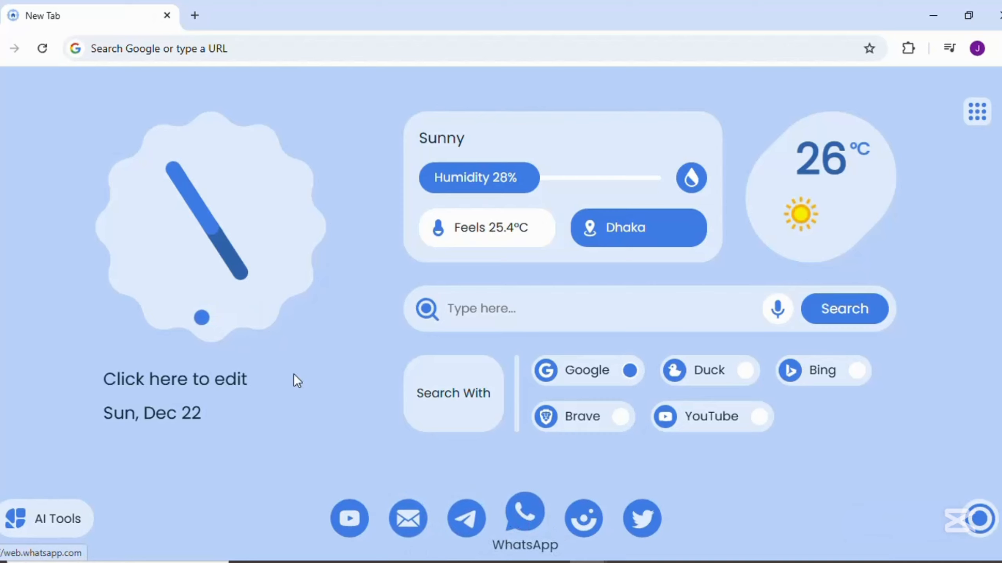
{"action": "left_click", "coordinate": [980, 116]}
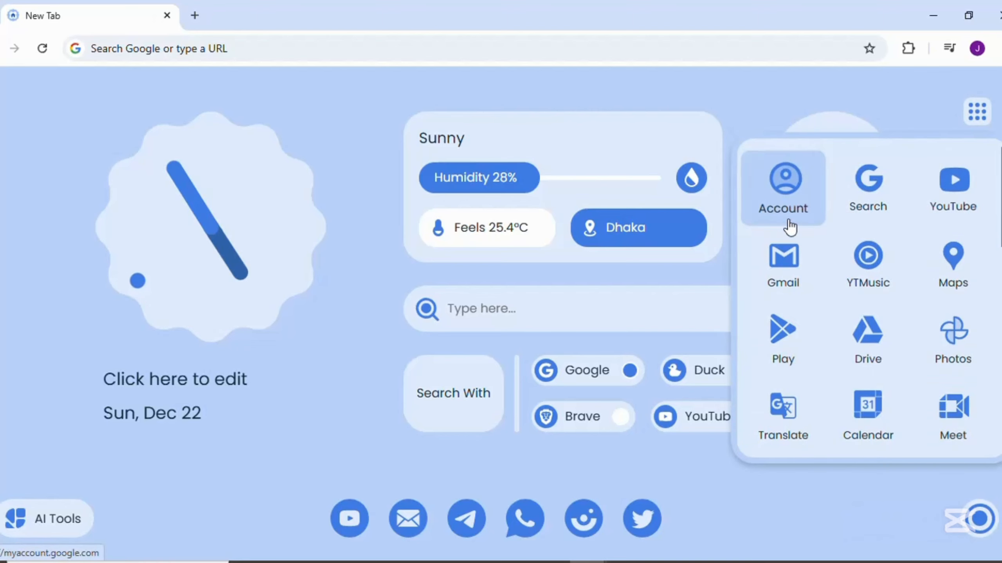
{"action": "scroll", "coordinate": [782, 272], "scroll_direction": "down", "scroll_amount": 5}
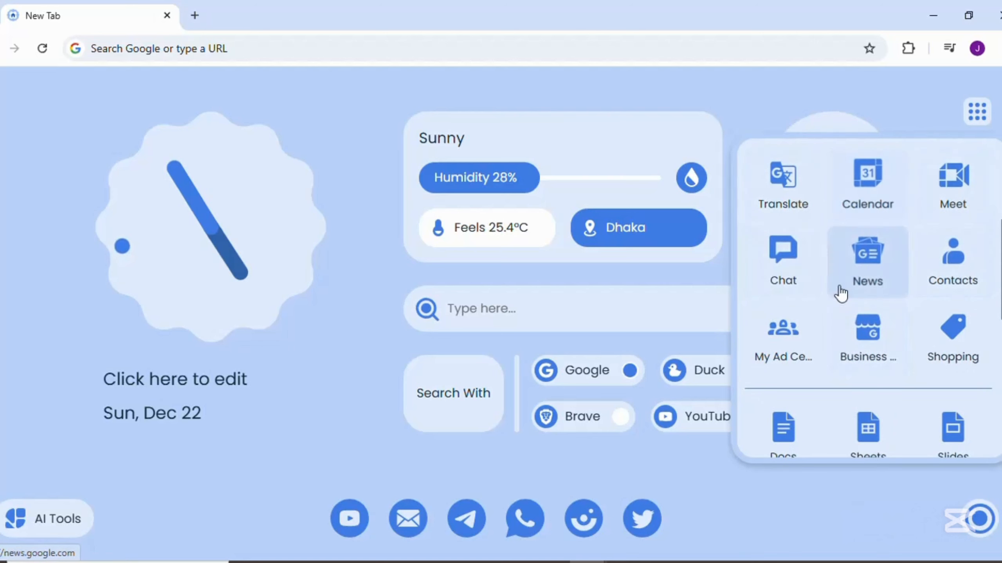
{"action": "scroll", "coordinate": [819, 416], "scroll_direction": "down", "scroll_amount": 4}
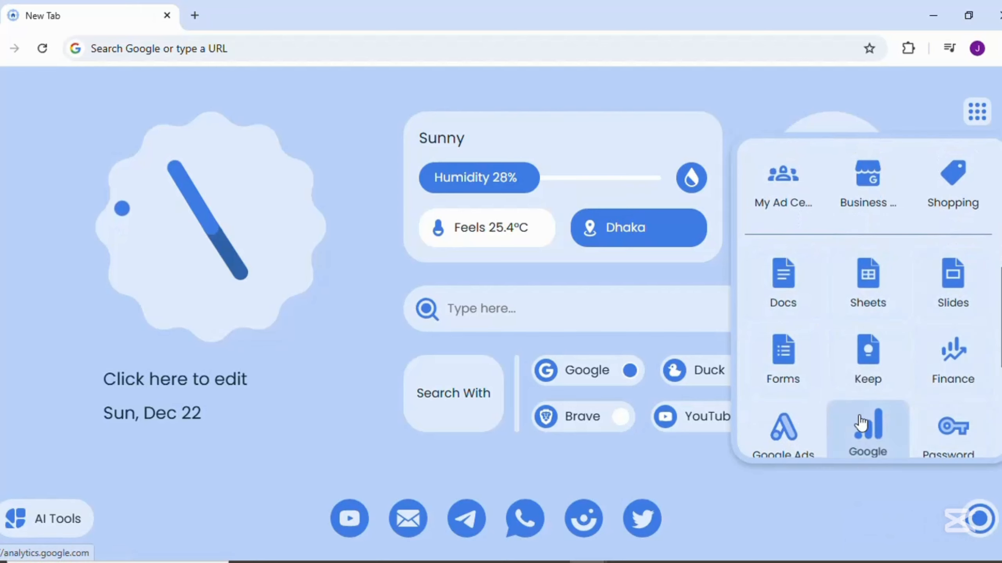
{"action": "scroll", "coordinate": [891, 418], "scroll_direction": "down", "scroll_amount": 3}
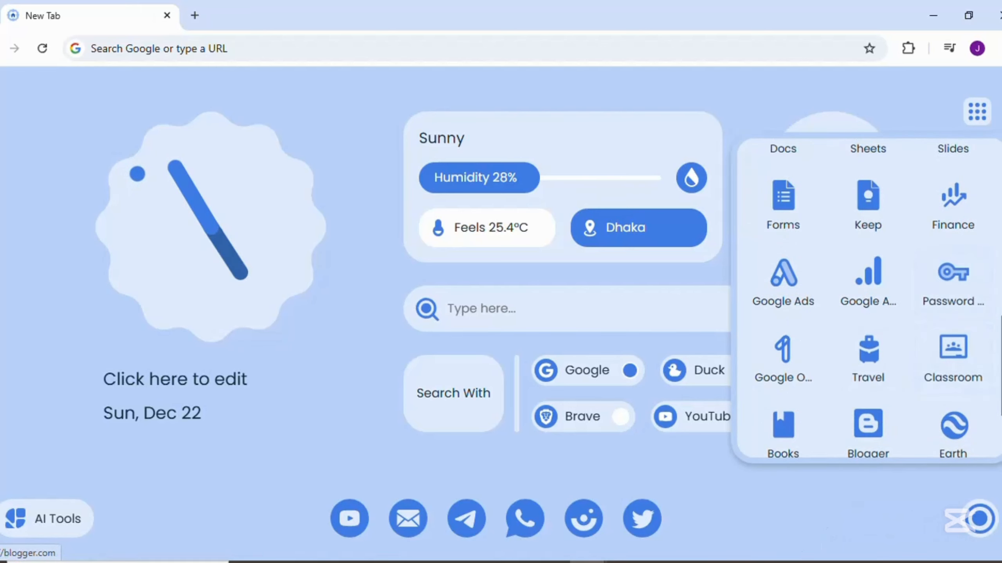
{"action": "left_click", "coordinate": [783, 520]}
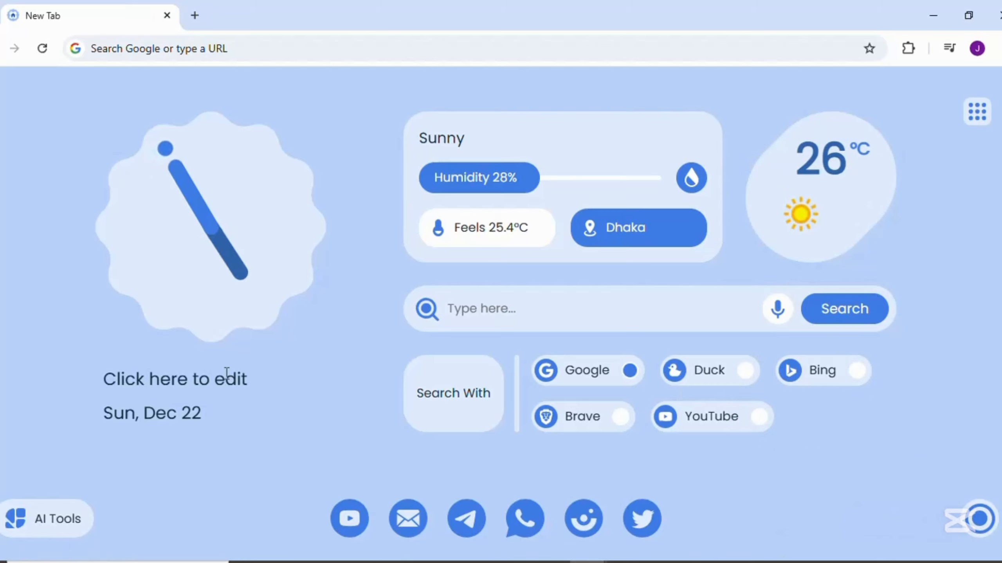
{"action": "left_click", "coordinate": [196, 15]}
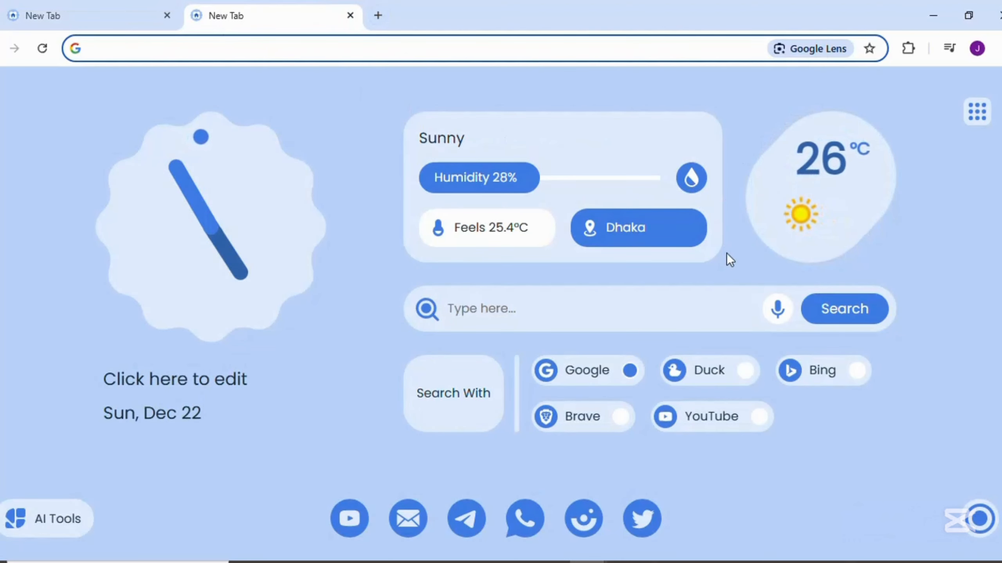